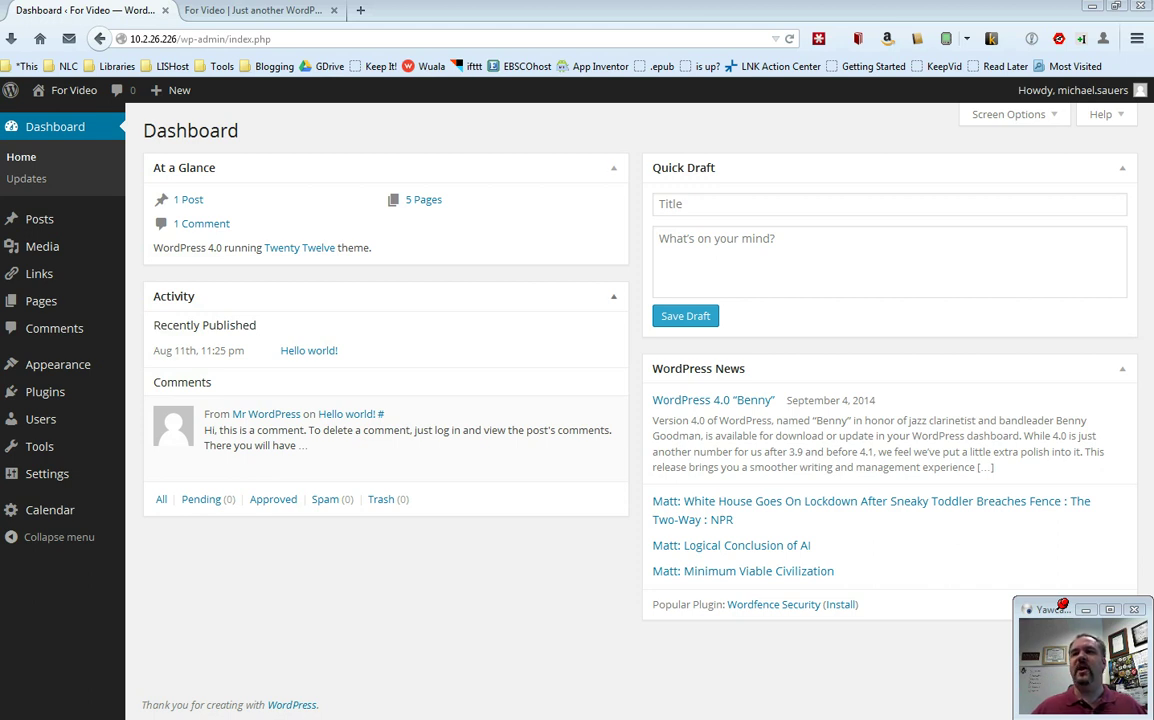
{"action": "left_click", "coordinate": [613, 167]}
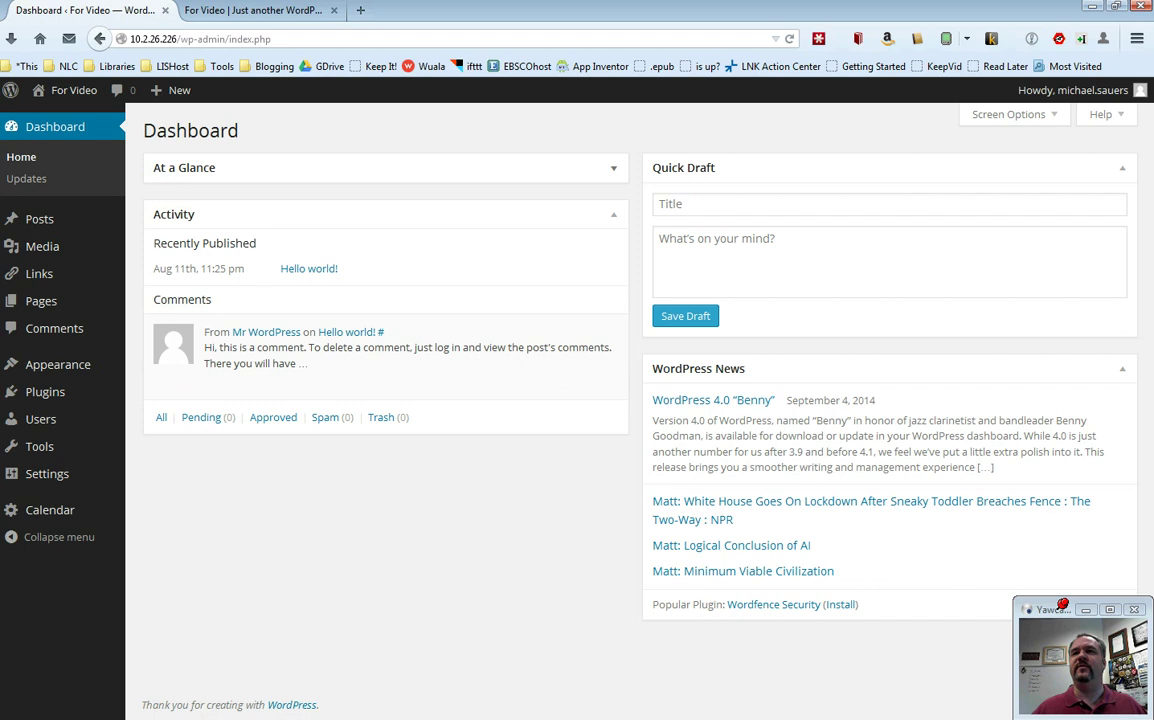
{"action": "left_click", "coordinate": [613, 167]}
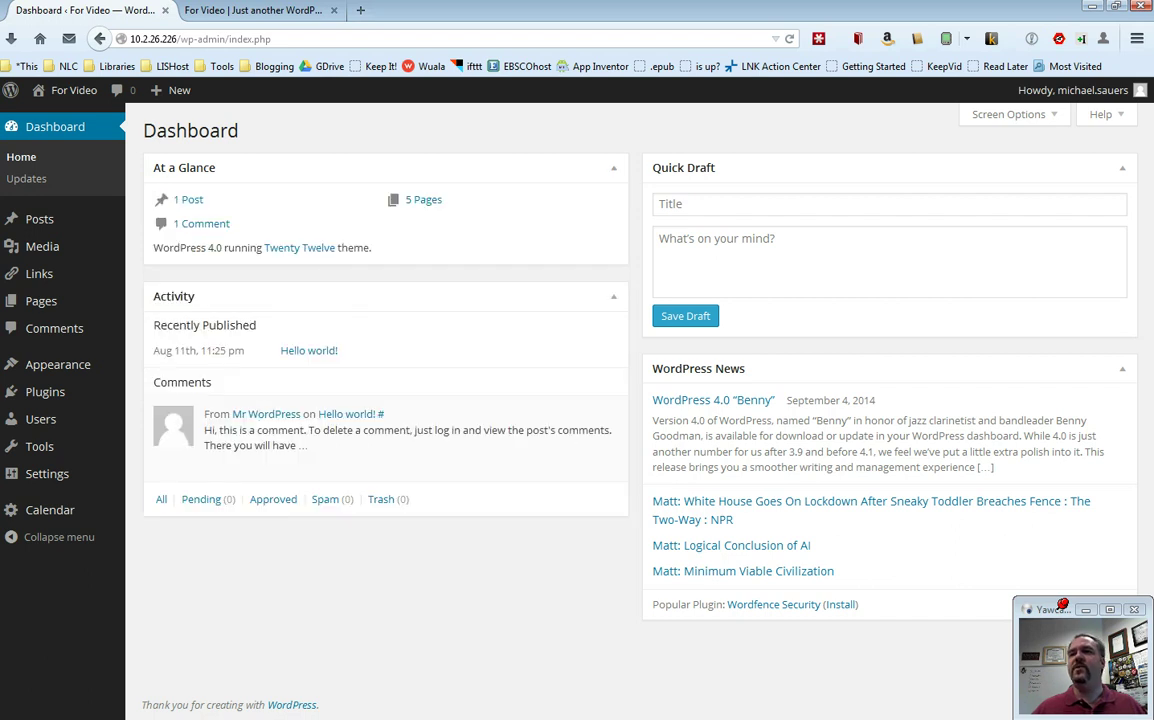
{"action": "left_click_drag", "start_coordinate": [300, 167], "coordinate": [792, 167]}
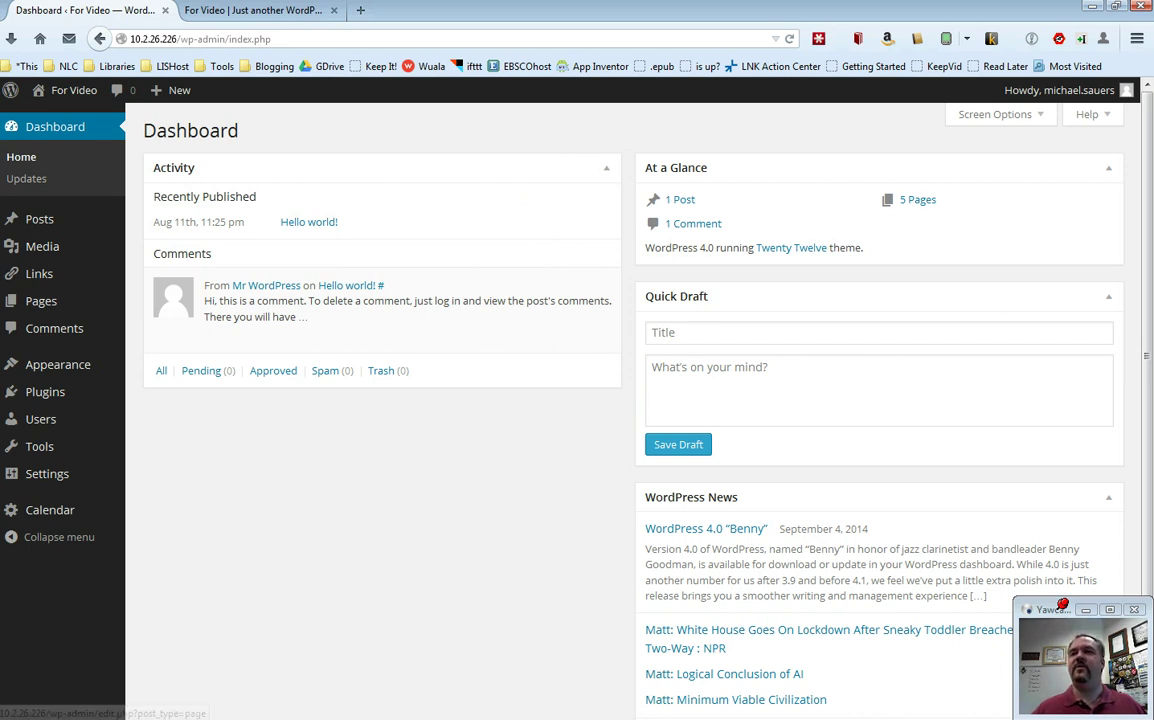
{"action": "left_click_drag", "start_coordinate": [700, 167], "coordinate": [210, 167]}
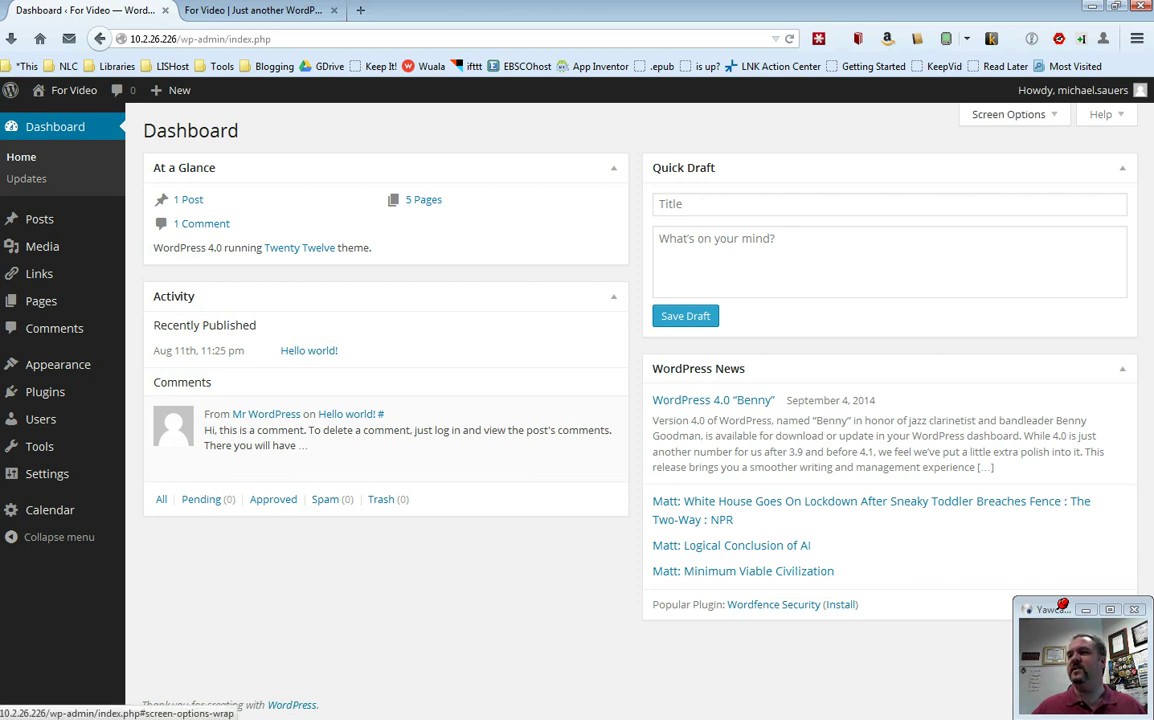
{"action": "left_click", "coordinate": [1008, 114]}
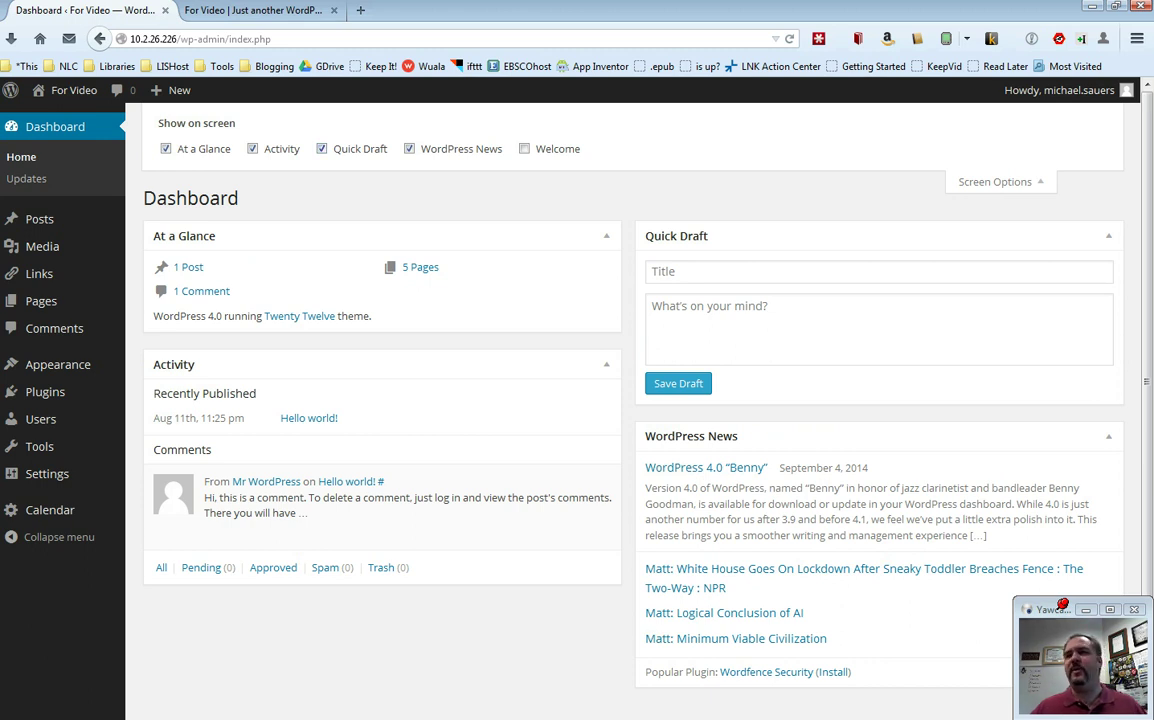
{"action": "left_click", "coordinate": [995, 181]}
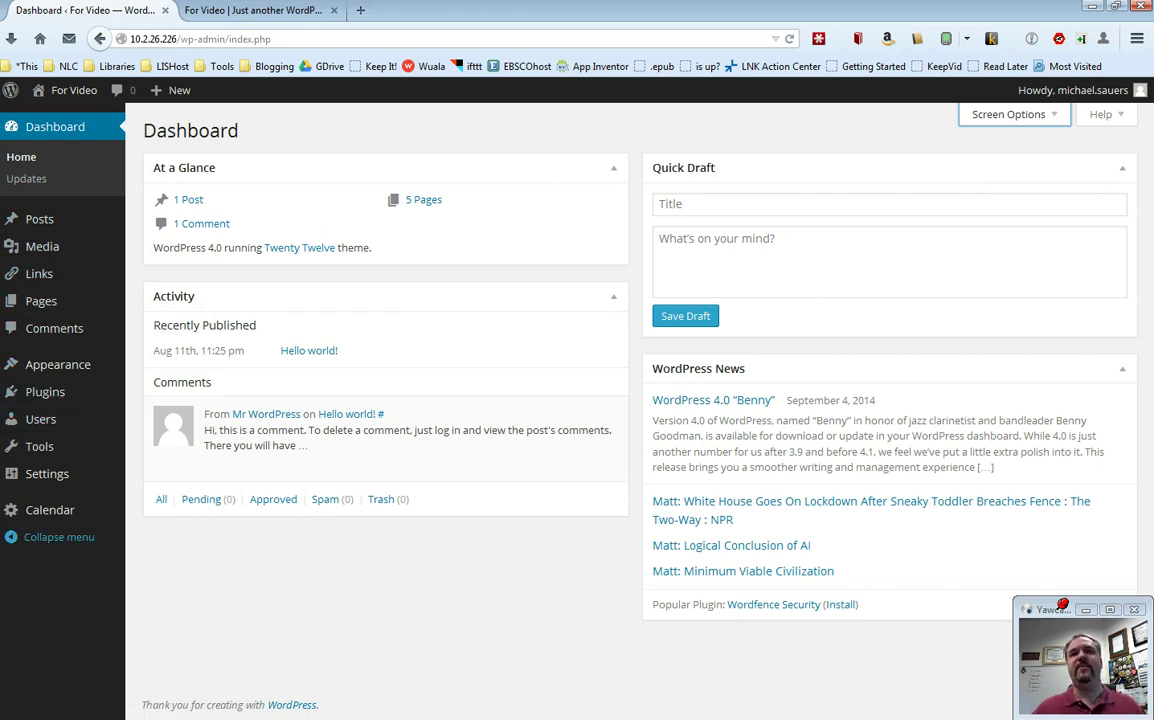
{"action": "mouse_move", "coordinate": [50, 510]}
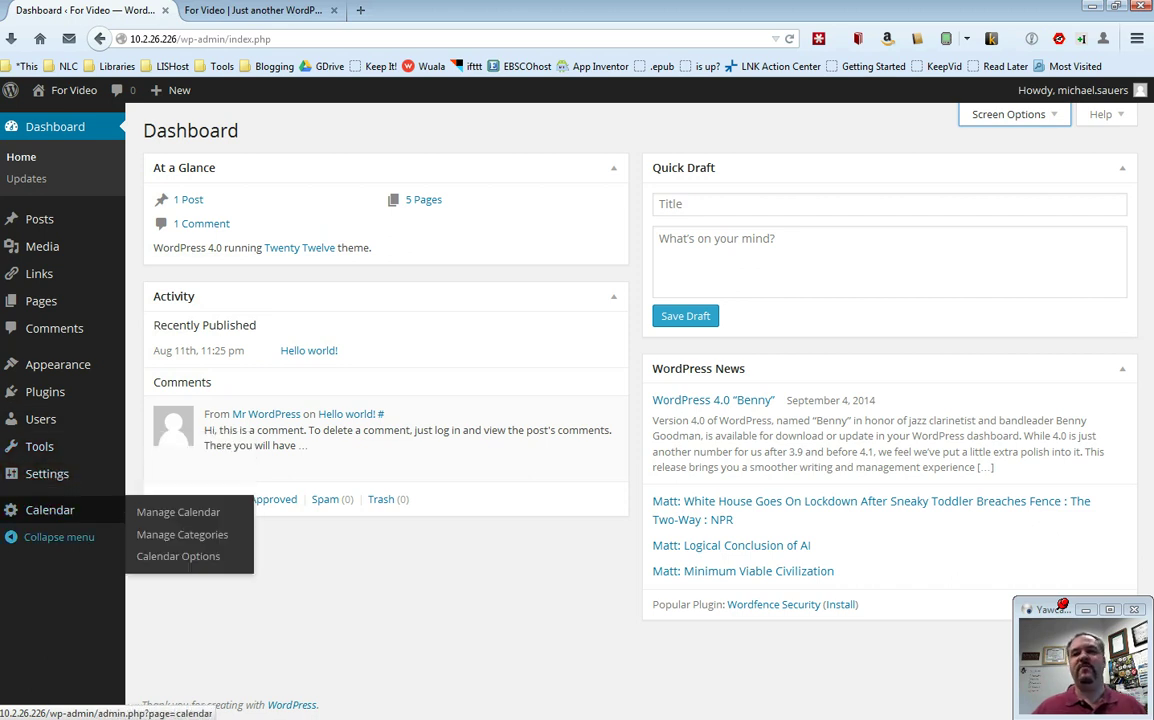
{"action": "left_click", "coordinate": [55, 537]}
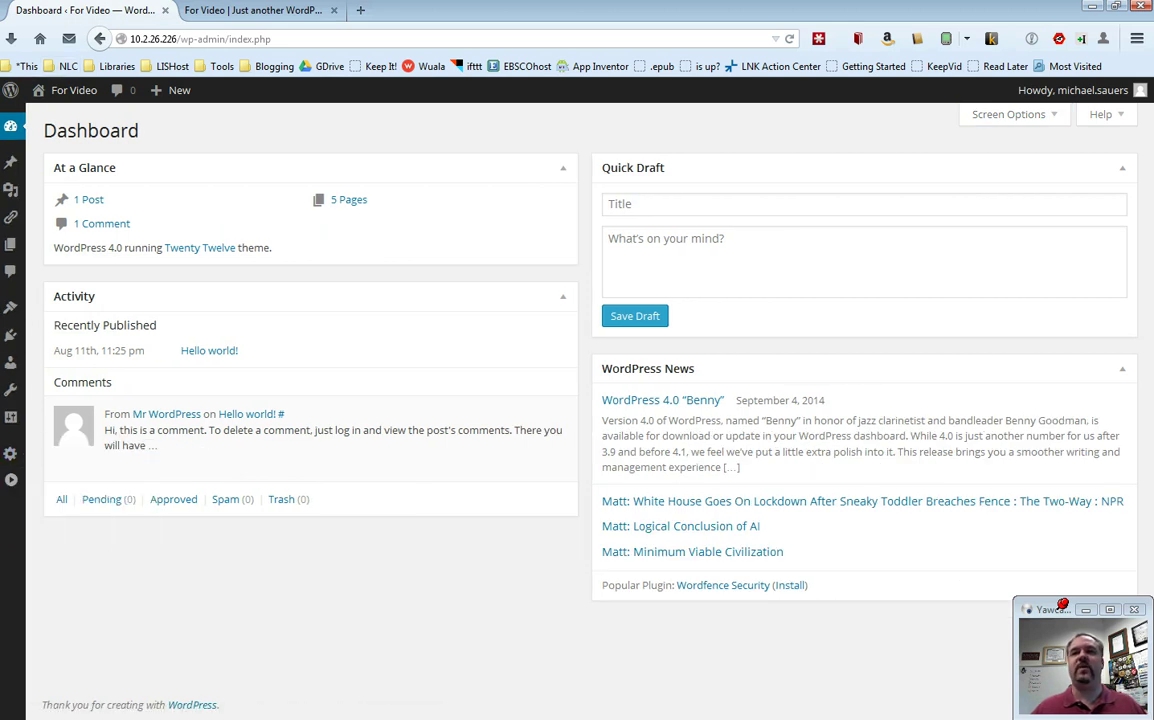
{"action": "left_click", "coordinate": [10, 479]}
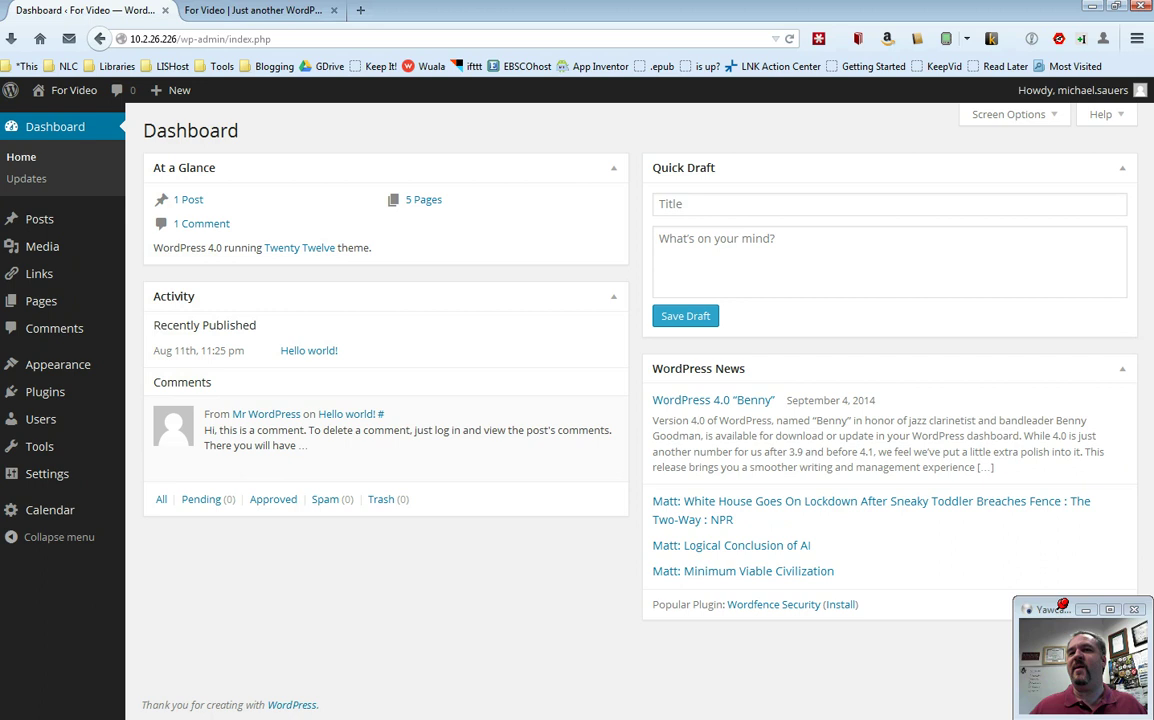
{"action": "mouse_move", "coordinate": [57, 364]}
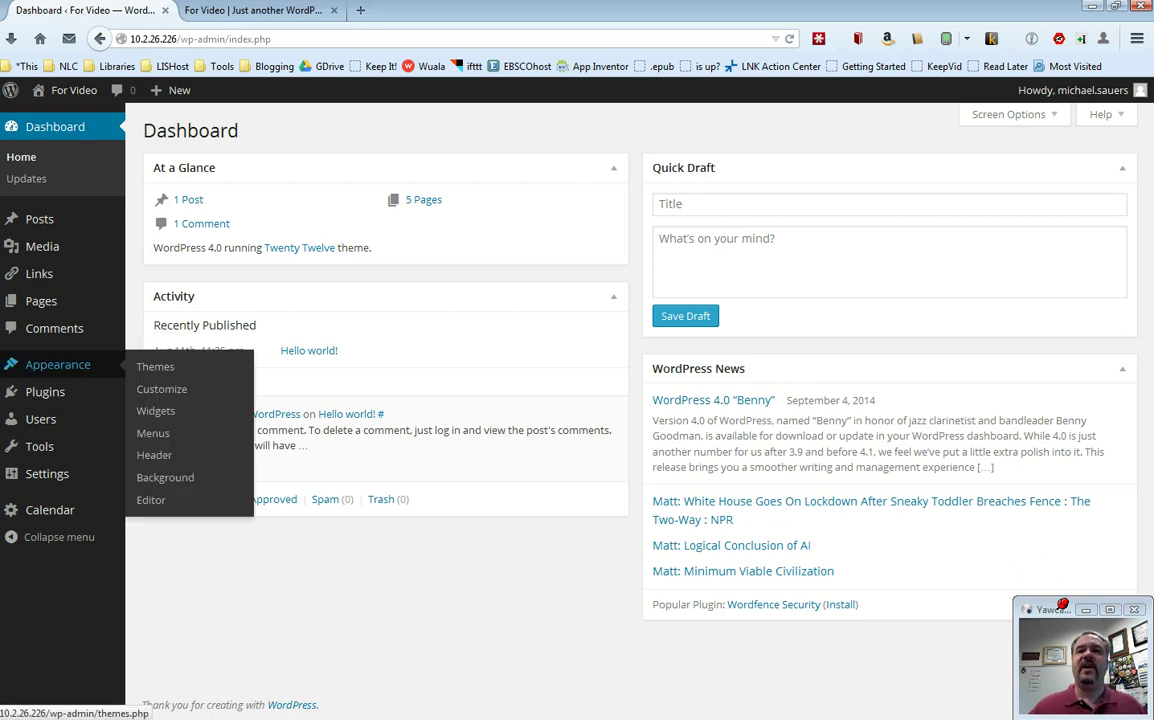
{"action": "left_click", "coordinate": [155, 366]}
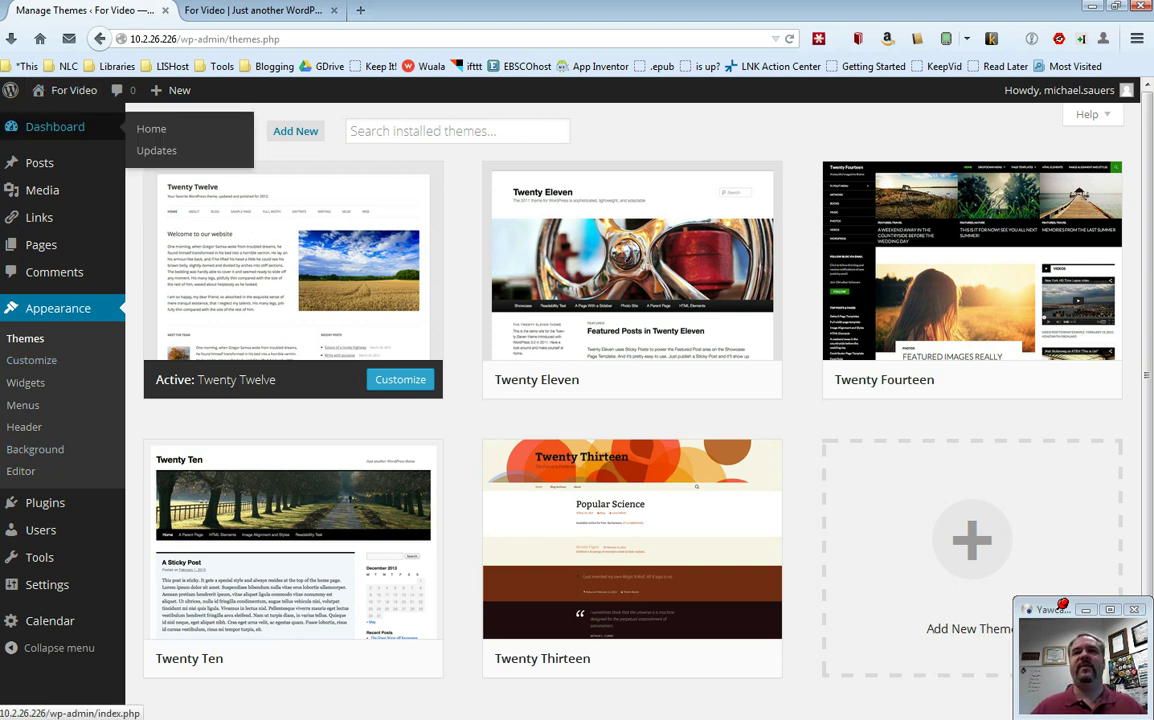
{"action": "left_click", "coordinate": [55, 126]}
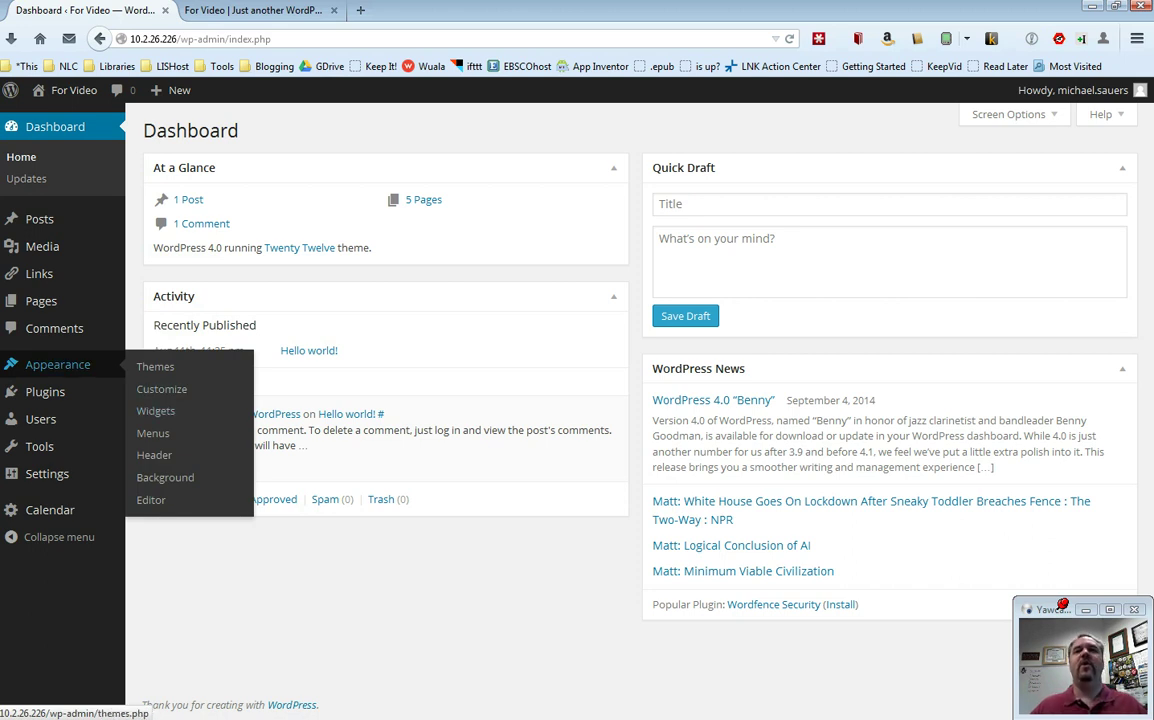
{"action": "left_click", "coordinate": [58, 364]}
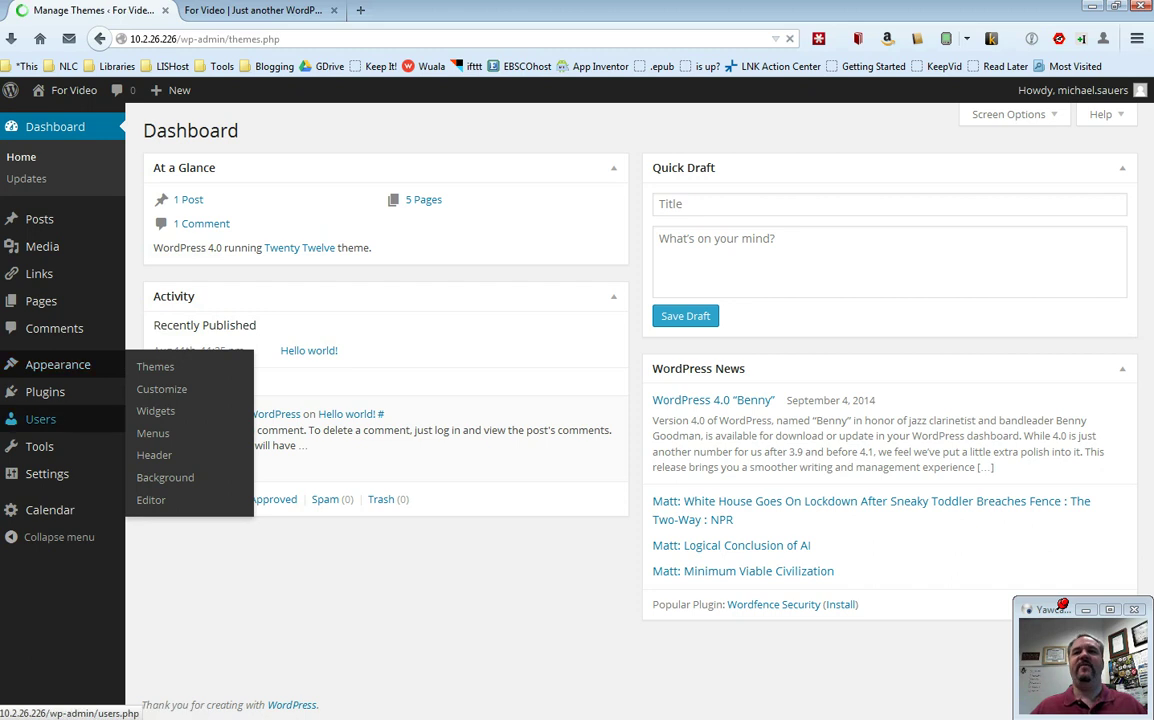
{"action": "left_click", "coordinate": [25, 382]}
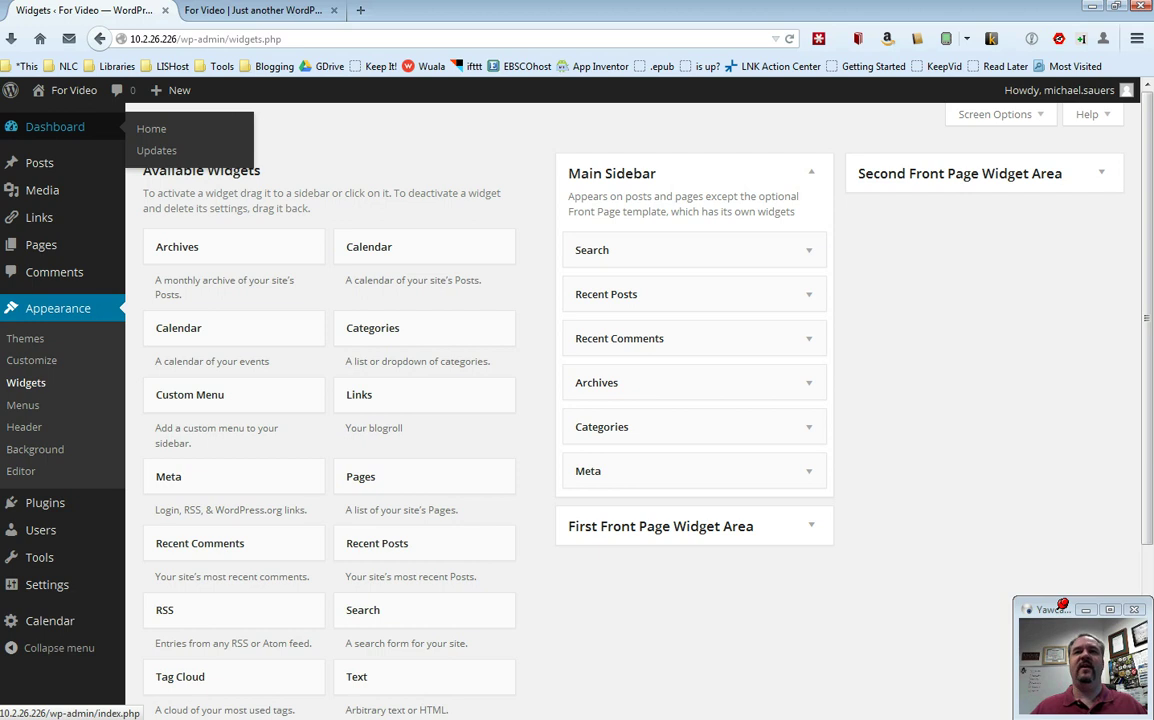
{"action": "left_click", "coordinate": [55, 126]}
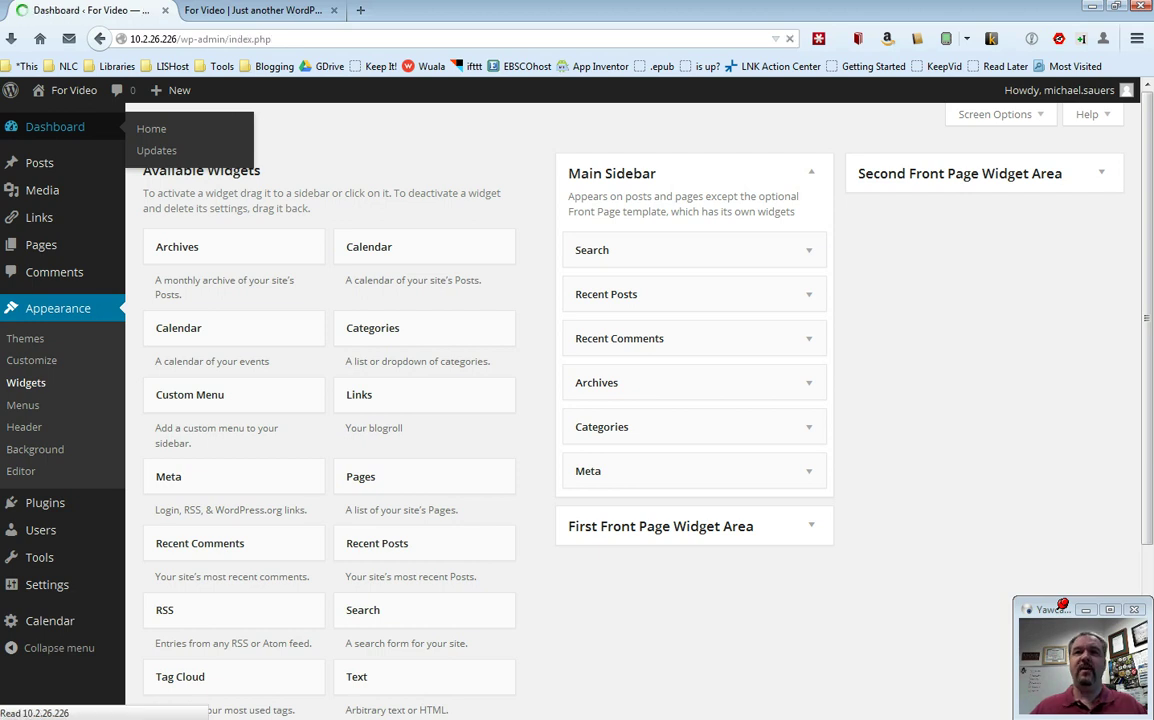